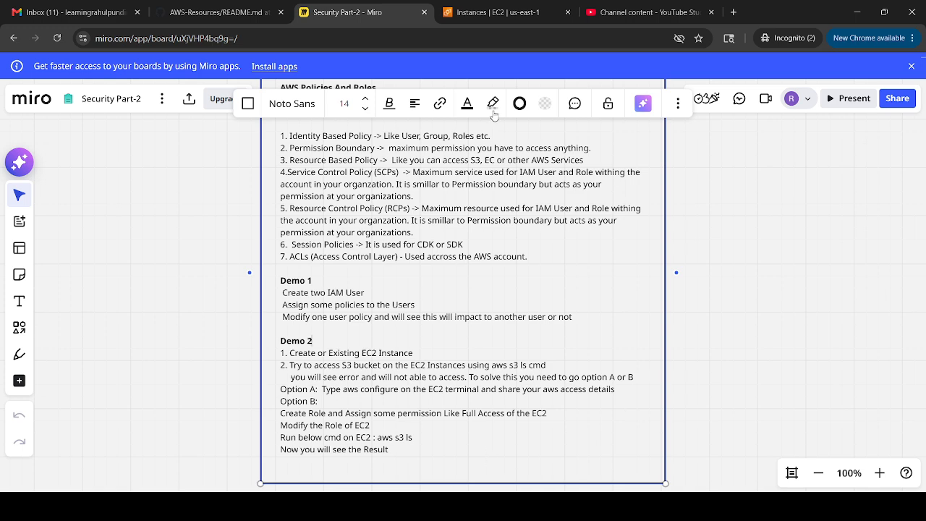
# - Switch from the Miro Demo 2 notes to the Instances | EC2 browser tab
pyautogui.click(496, 6)
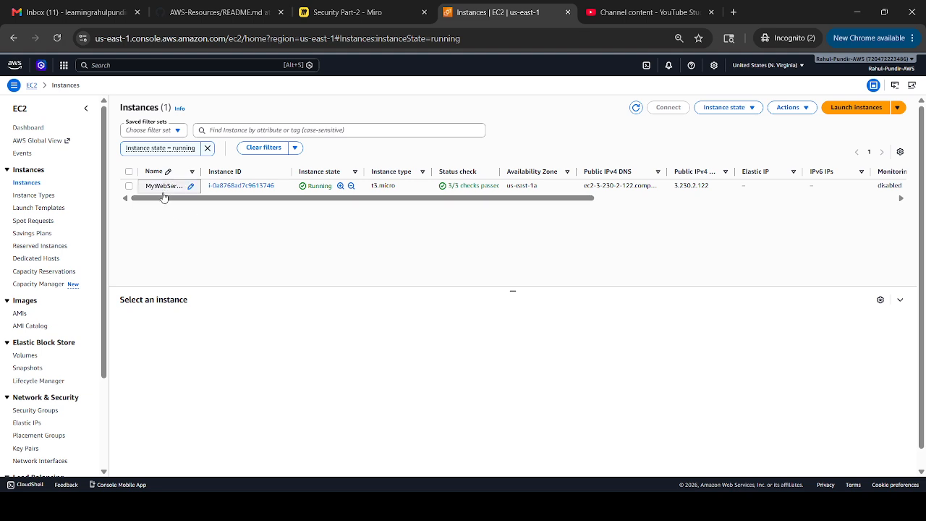
# - Connect to MyWebServer through EC2 Instance Connect and run 'aws s3 ls', which fails without credentials
pyautogui.click(128, 187)
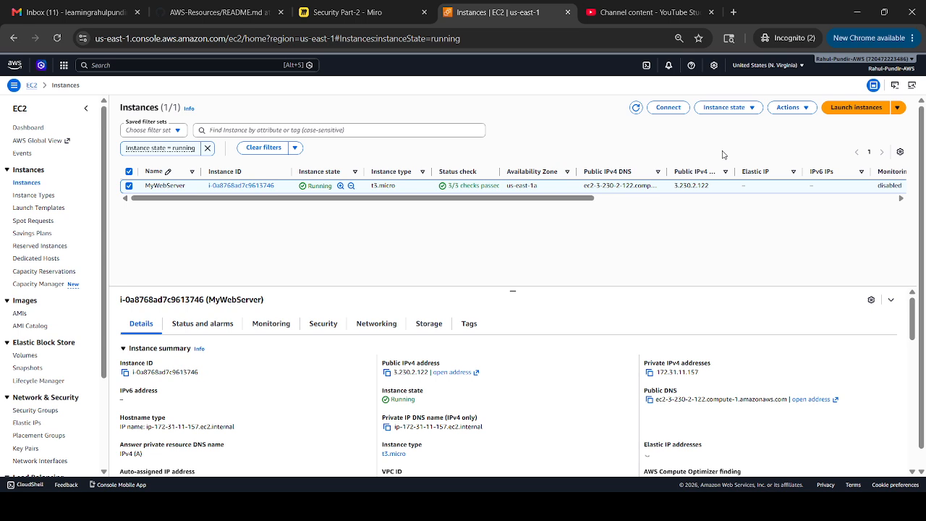
pyautogui.click(668, 111)
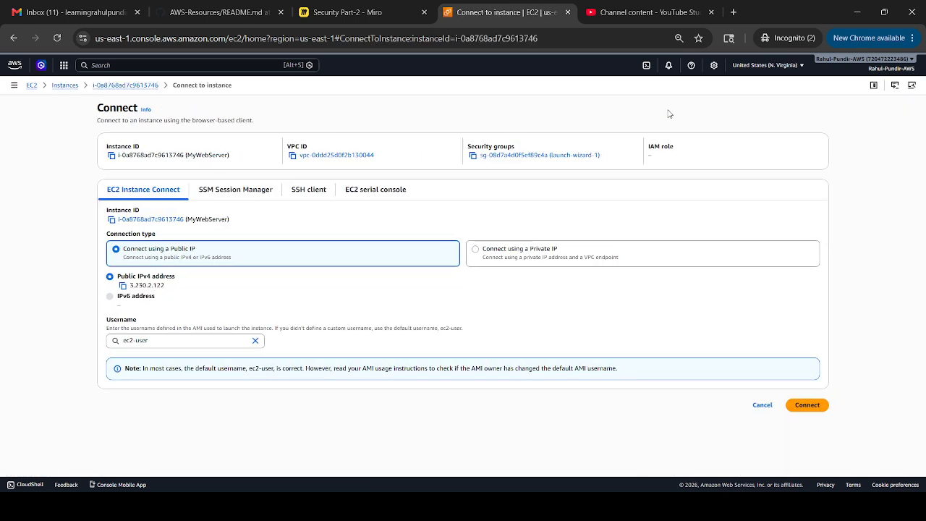
pyautogui.click(815, 409)
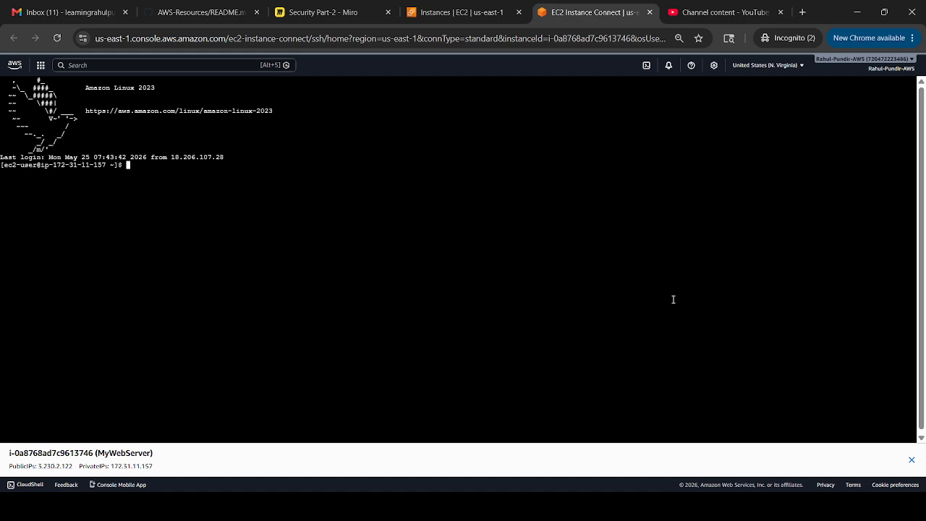
pyautogui.write('aws s3 ls')
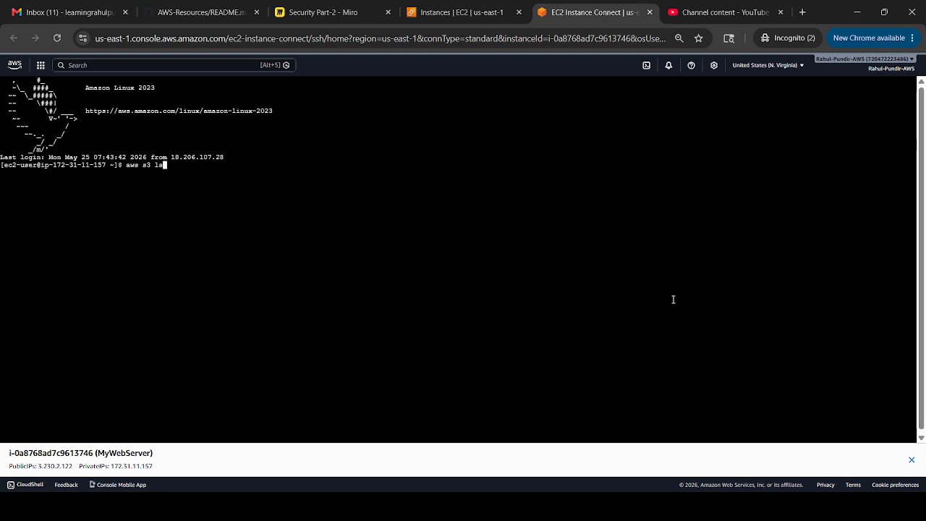
pyautogui.press('Return')
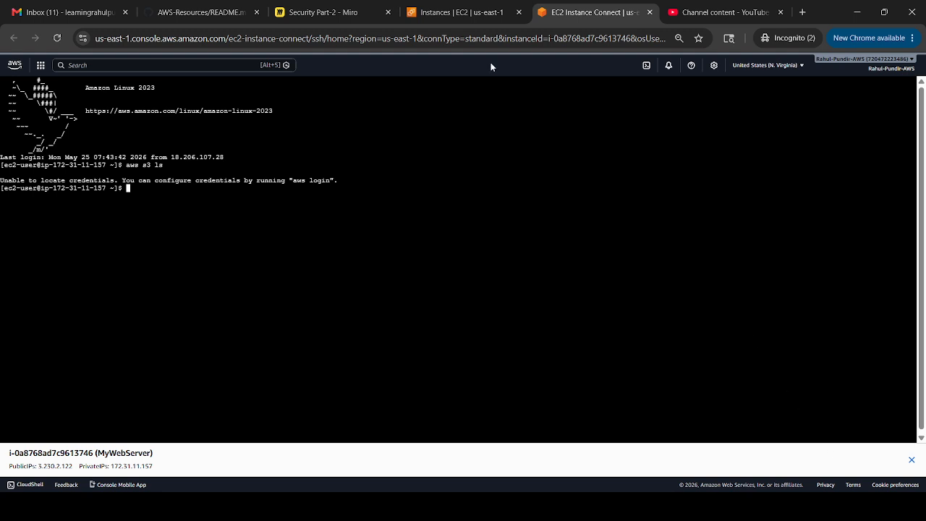
# - Search 'IAM Role' in the console, open IAM, and start a new role from Roles
pyautogui.click(455, 12)
pyautogui.click(188, 65)
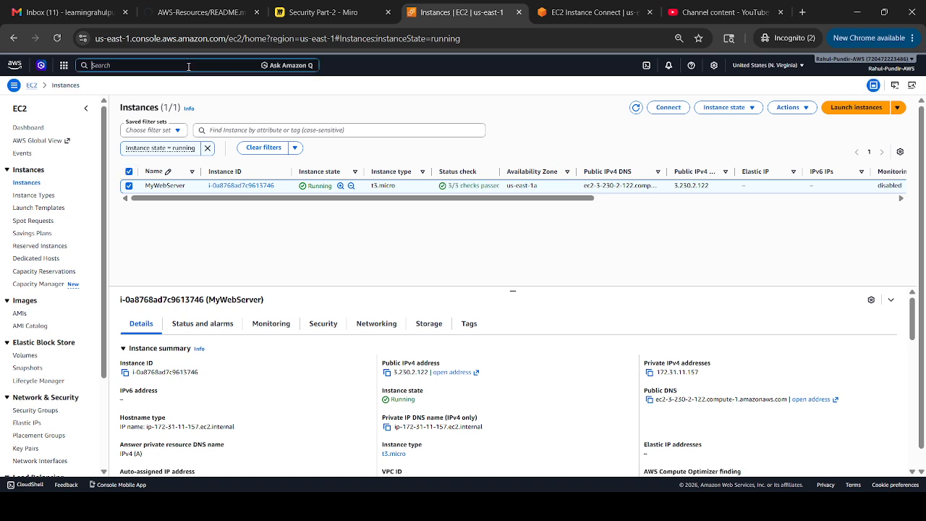
pyautogui.write('IAM')
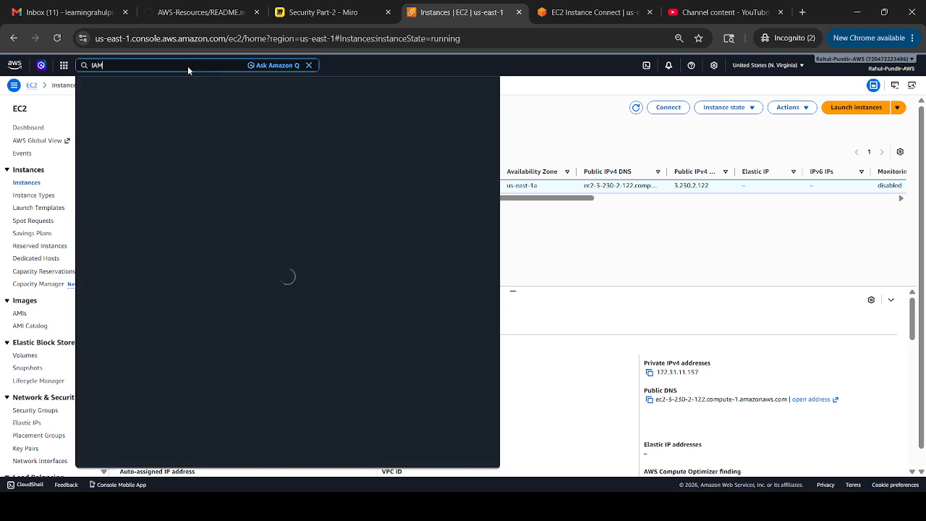
pyautogui.write(' Role')
pyautogui.click(229, 118)
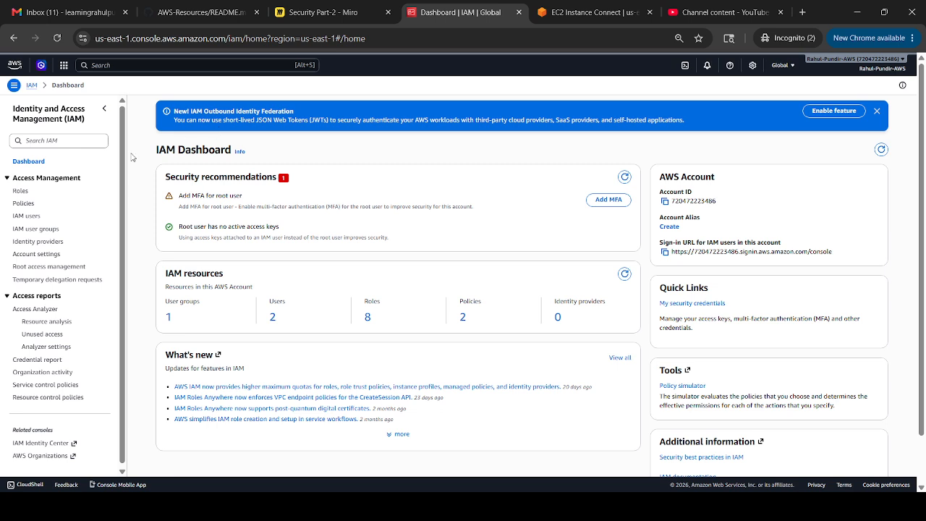
pyautogui.click(25, 193)
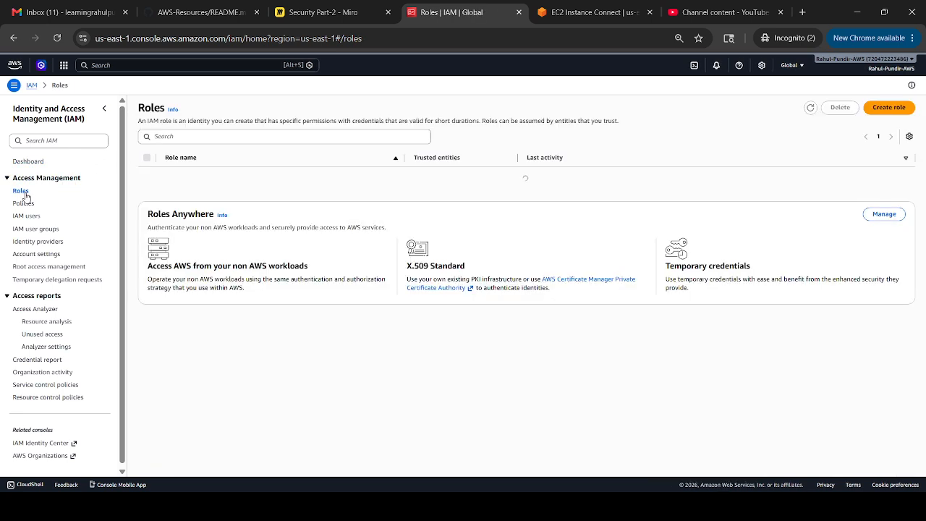
pyautogui.click(890, 107)
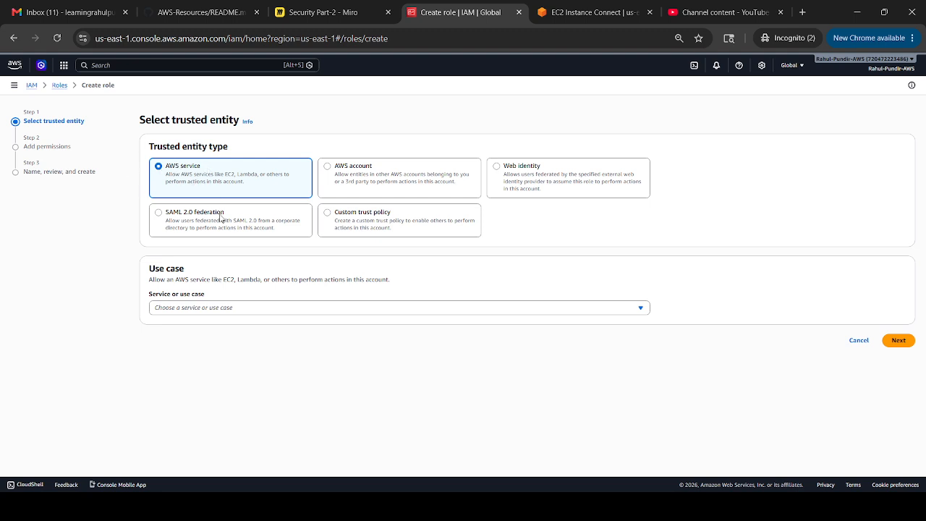
# - Choose EC2 as the new role's trusted service and continue to permissions
pyautogui.click(232, 308)
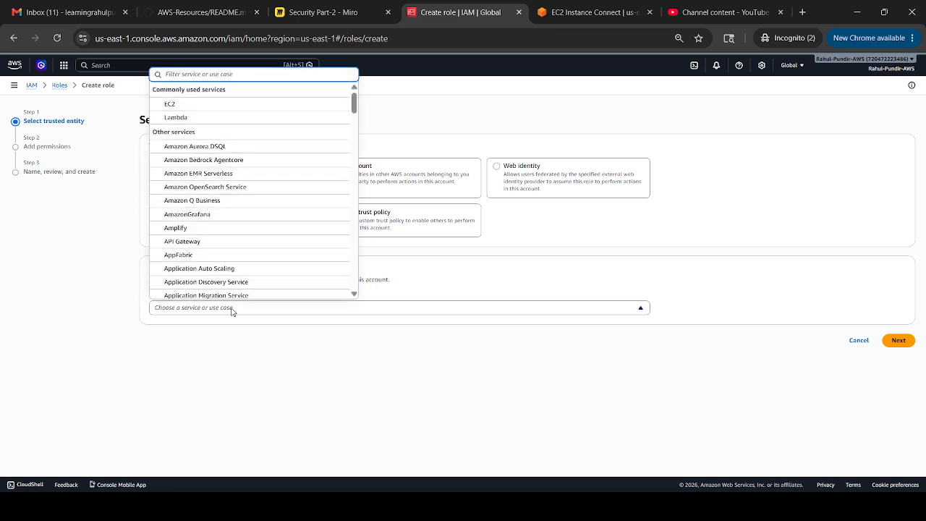
pyautogui.click(211, 106)
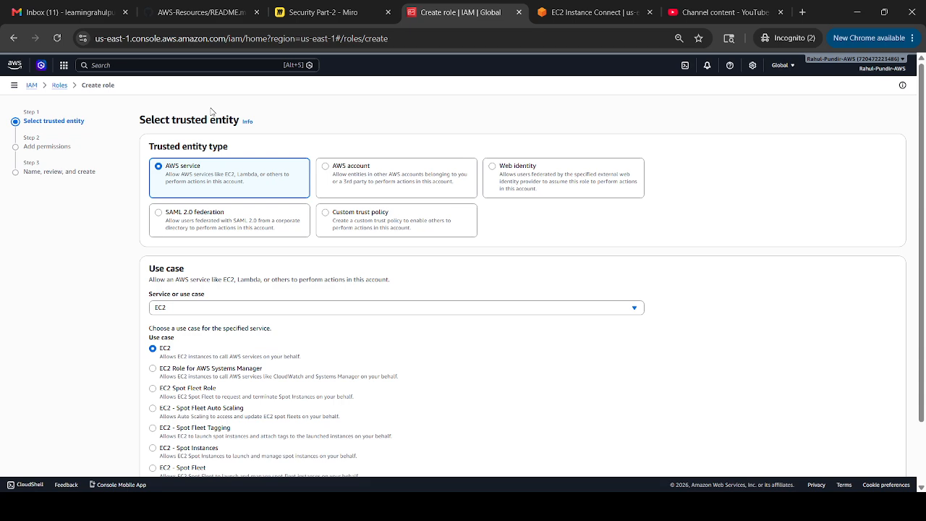
pyautogui.scroll(-2, 923, 307)
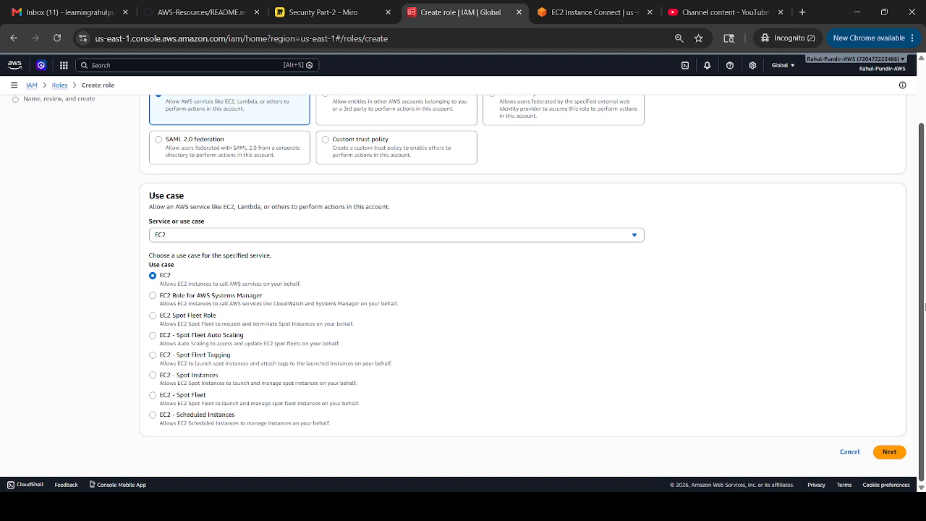
pyautogui.click(891, 451)
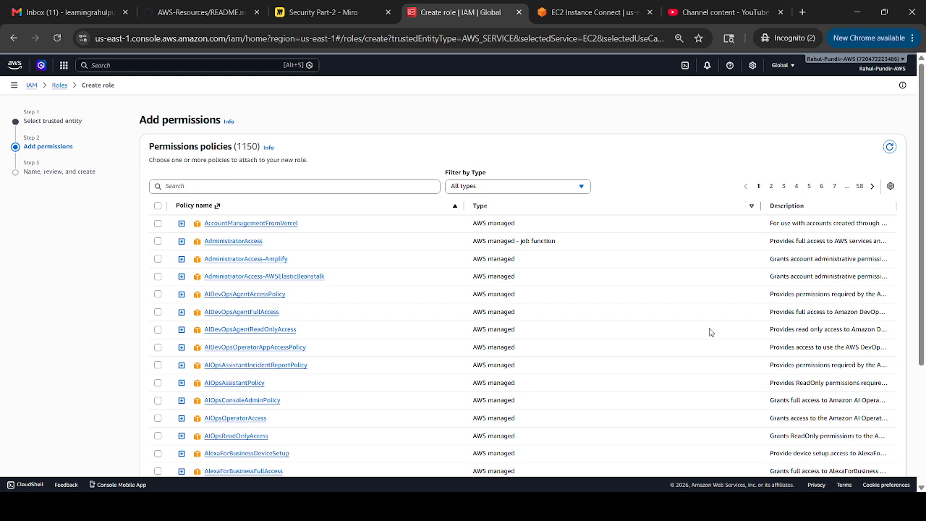
# - Filter policies by 's3fu', tick AmazonS3FullAccess, and continue to the review step
pyautogui.click(334, 180)
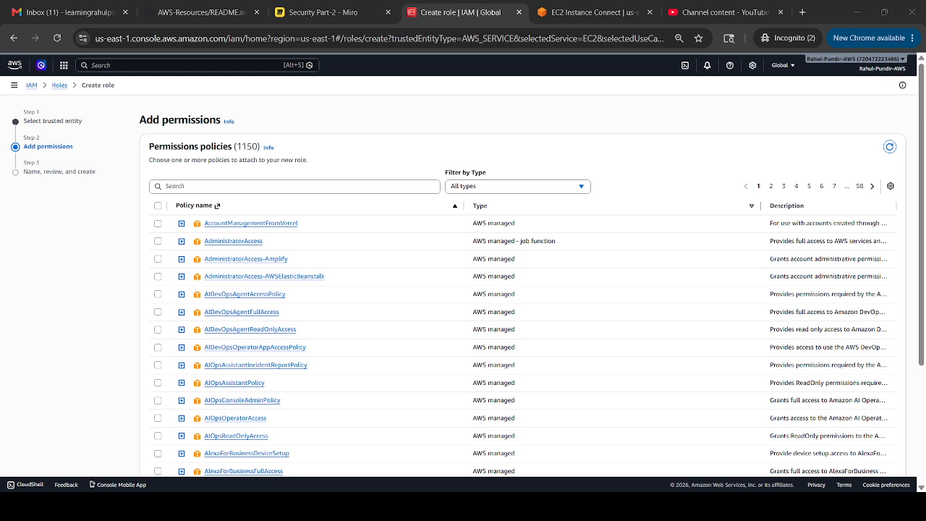
pyautogui.click(300, 186)
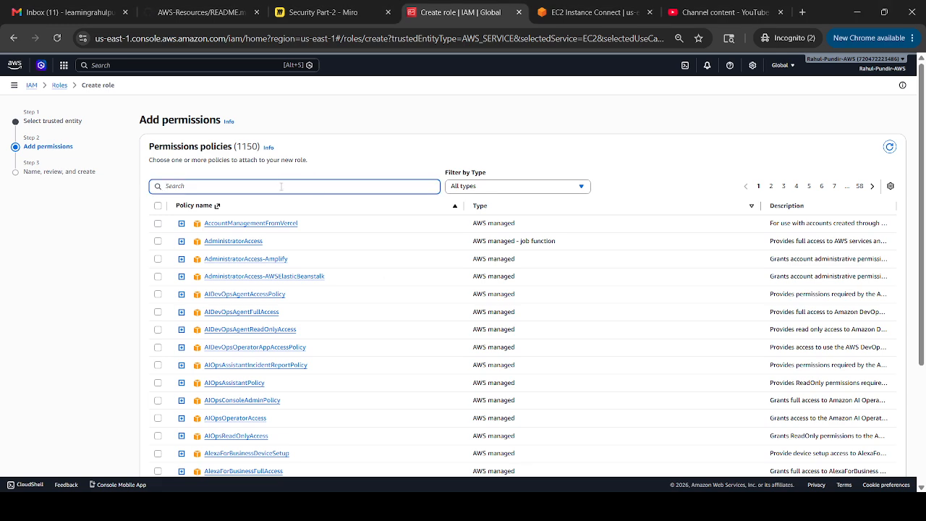
pyautogui.write('s3f')
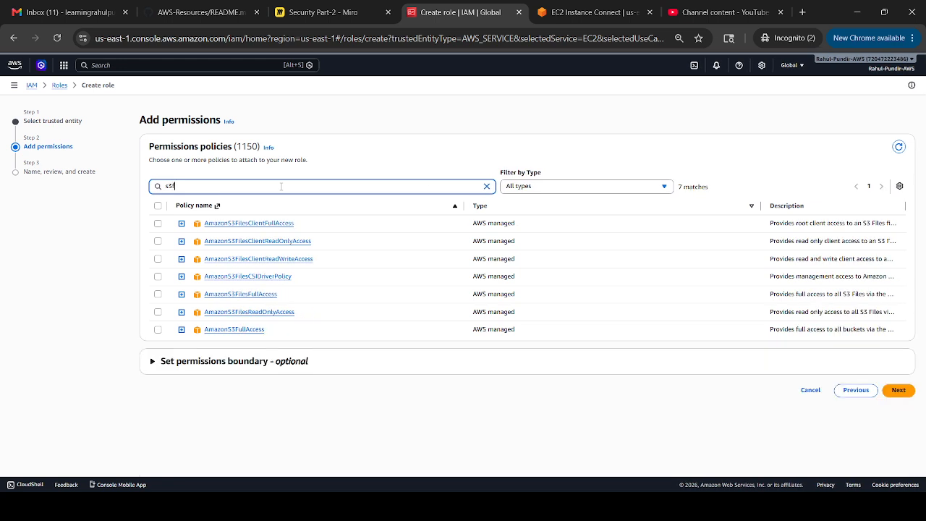
pyautogui.write('u')
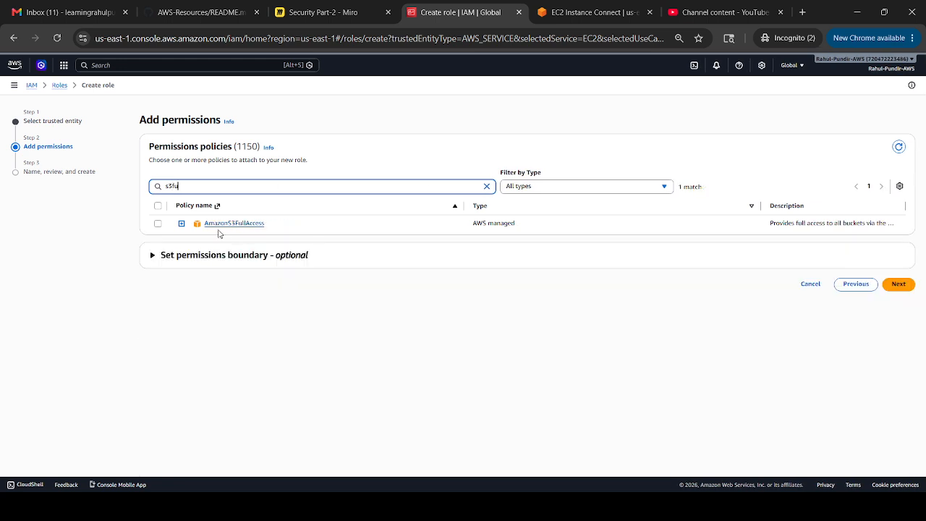
pyautogui.click(158, 224)
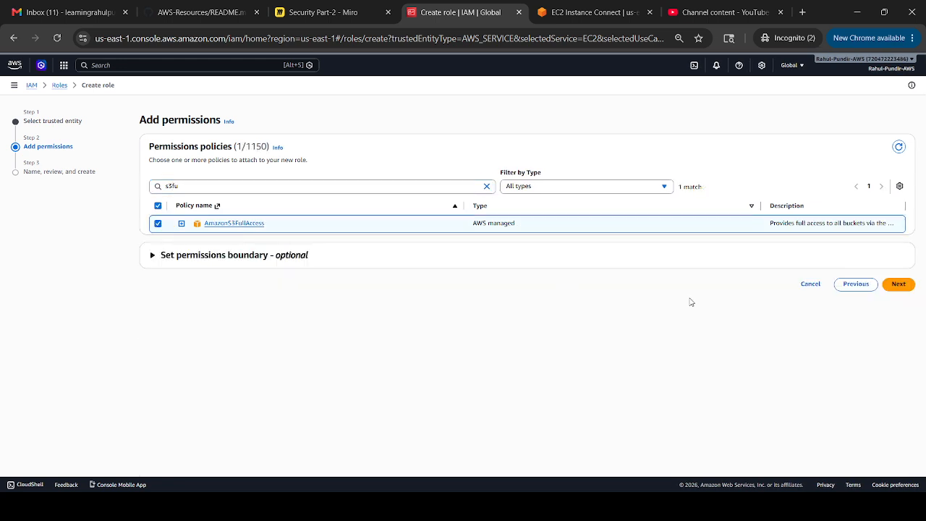
pyautogui.click(907, 281)
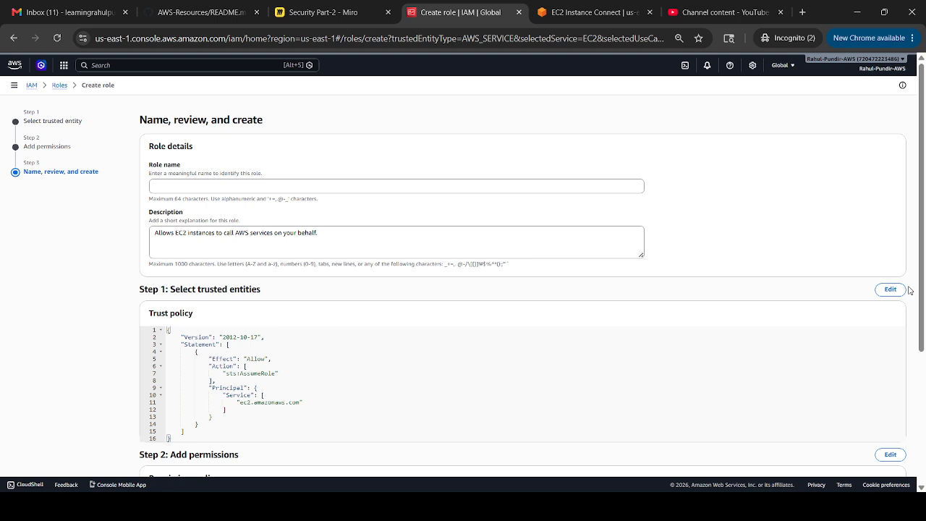
# - Name the role EC2RolDummy, review its permissions, and create it
pyautogui.click(340, 188)
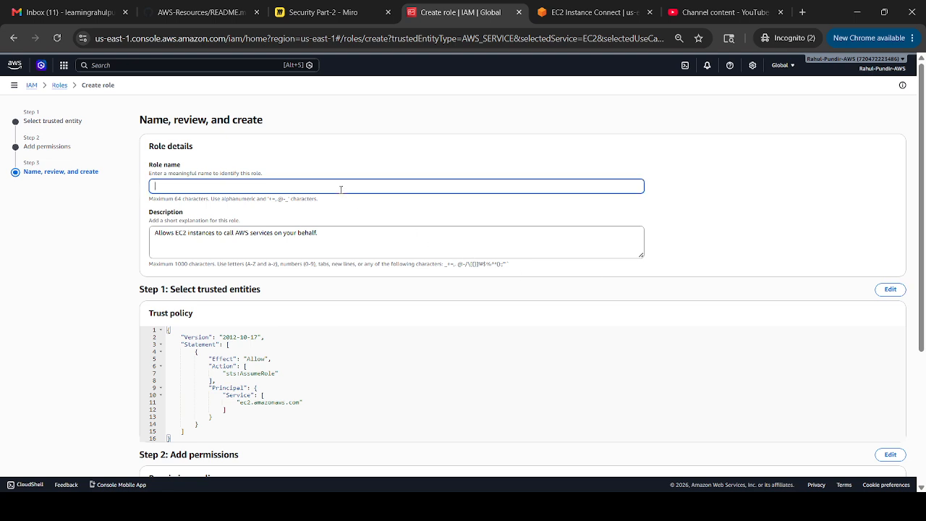
pyautogui.write('demo')
pyautogui.press('BackSpace')
pyautogui.press('BackSpace')
pyautogui.press('BackSpace')
pyautogui.press('BackSpace')
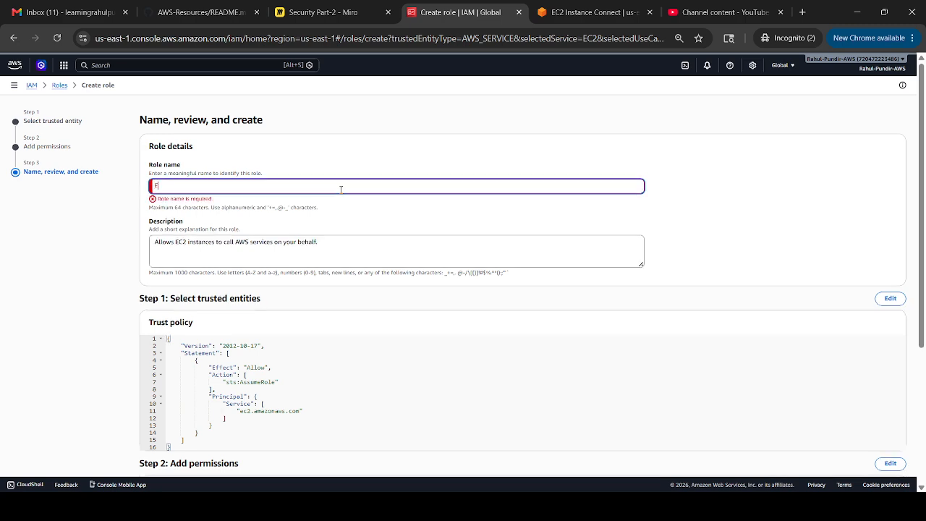
pyautogui.write('EC2Rol')
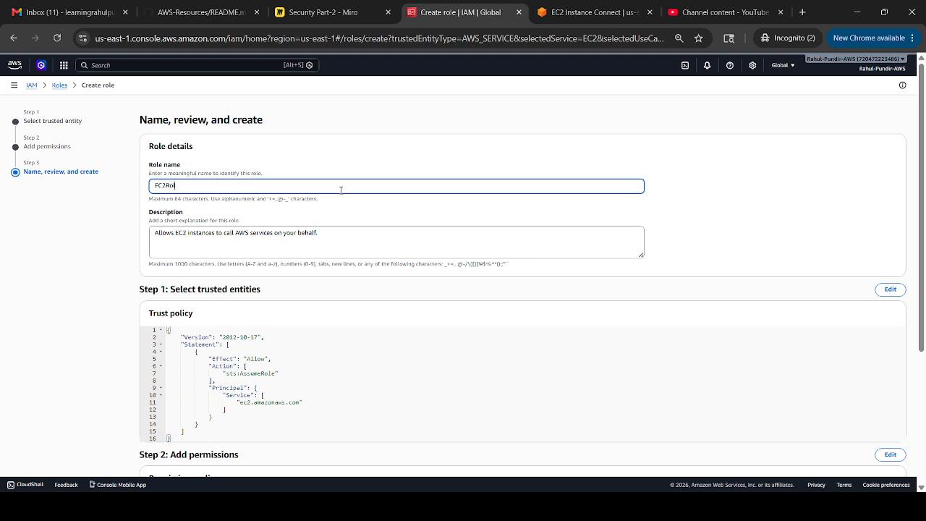
pyautogui.write('Dummy')
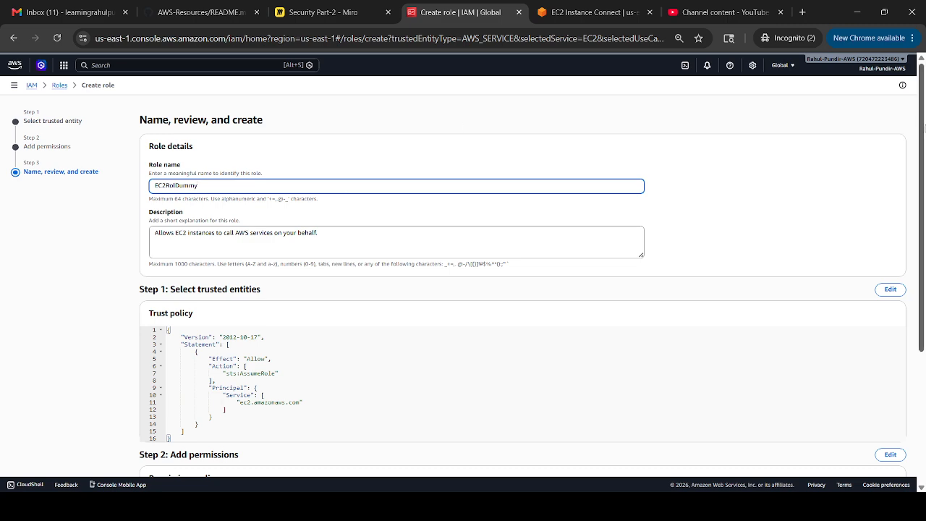
pyautogui.moveTo(924, 126); pyautogui.dragTo(923, 275)
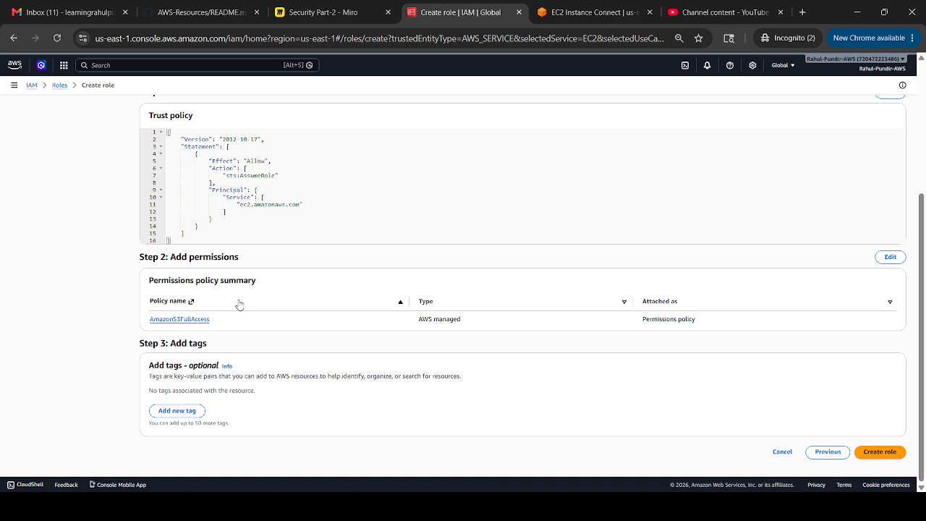
pyautogui.click(879, 451)
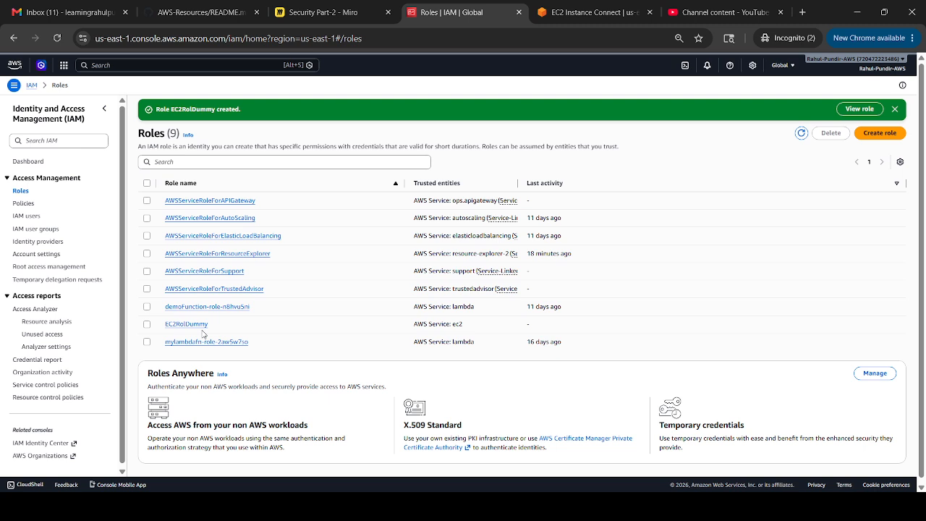
# - Search 'ec2', open EC2, and list the running instances
pyautogui.click(168, 66)
pyautogui.write('ec2')
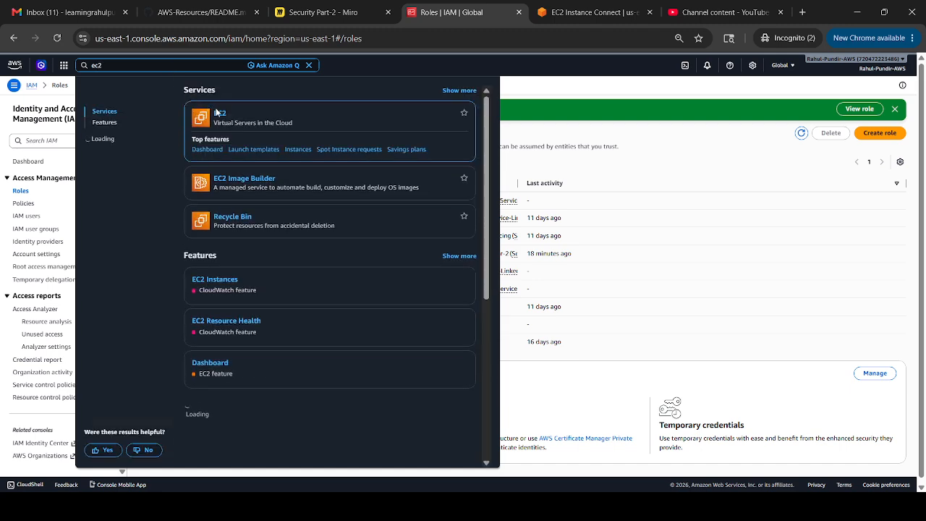
pyautogui.click(216, 114)
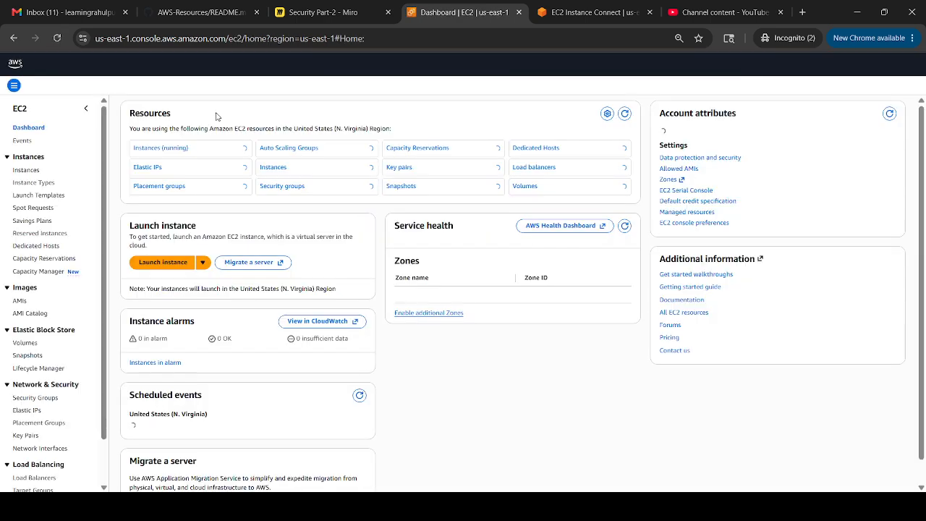
pyautogui.click(167, 151)
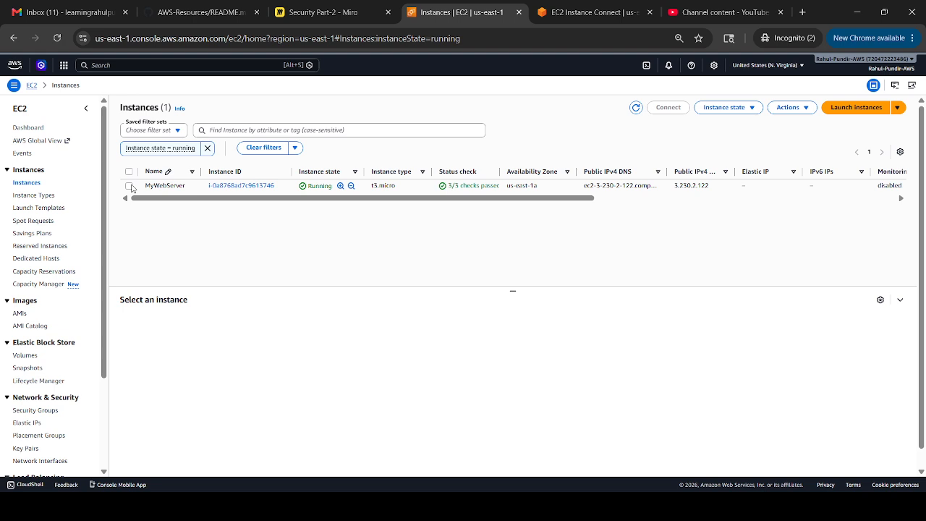
# - Assign EC2RolDummy to MyWebServer via Actions > Security > Modify IAM role
pyautogui.click(129, 186)
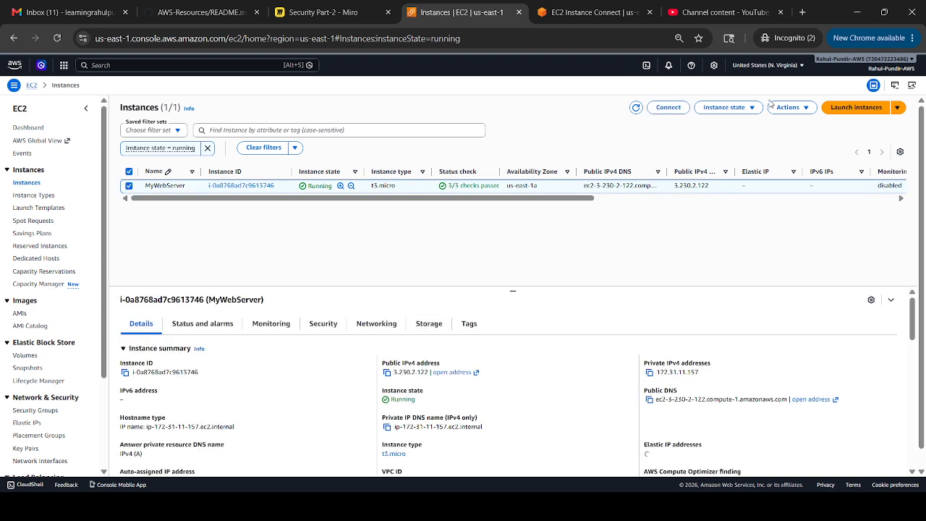
pyautogui.click(805, 110)
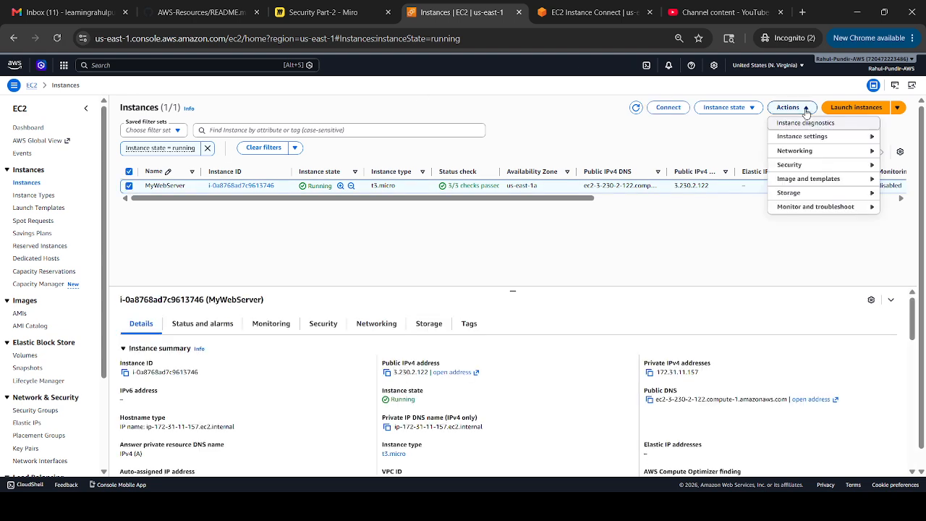
pyautogui.click(825, 164)
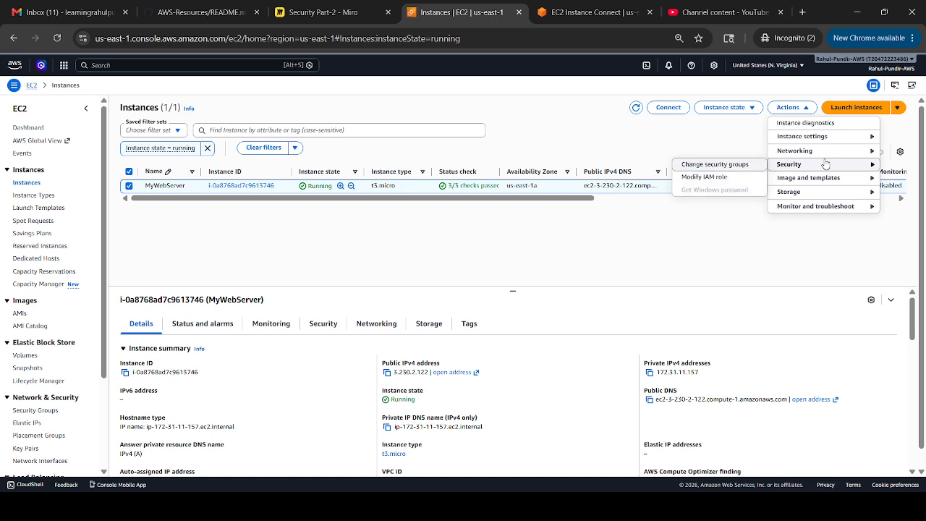
pyautogui.click(709, 178)
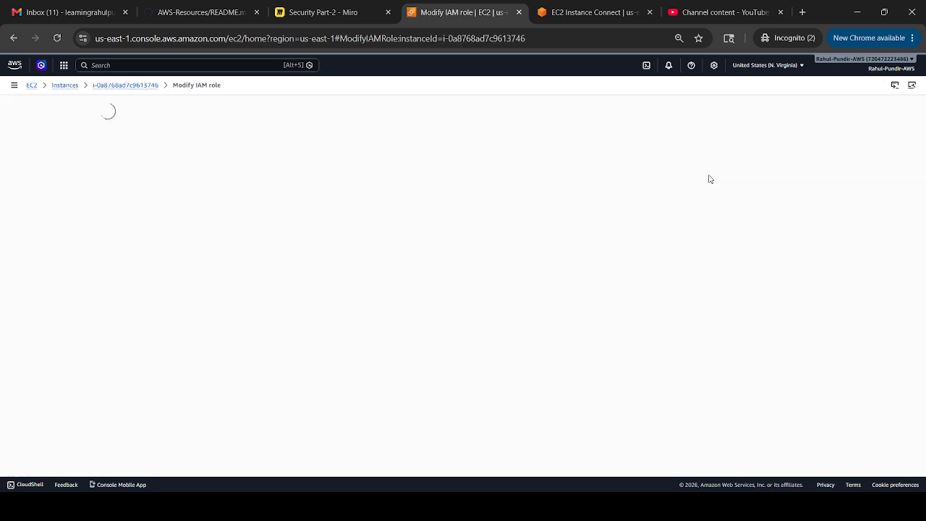
pyautogui.click(225, 191)
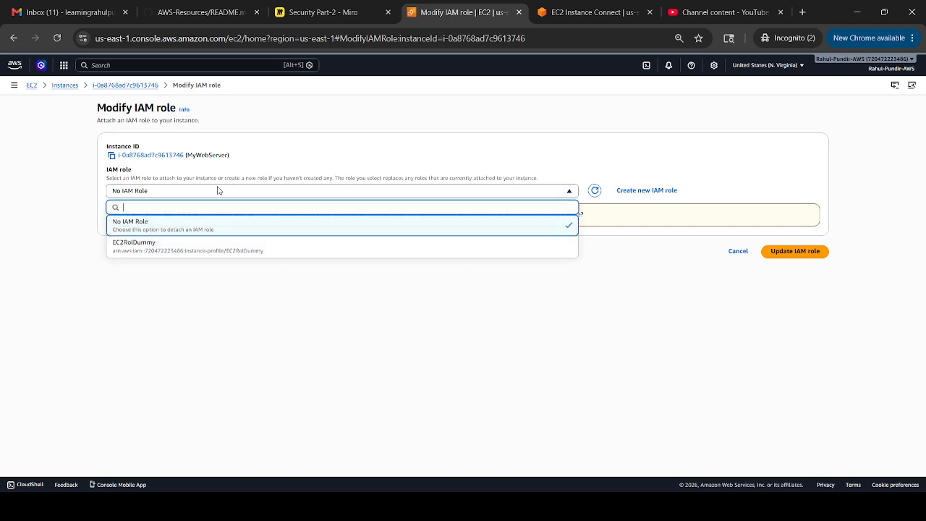
pyautogui.click(198, 252)
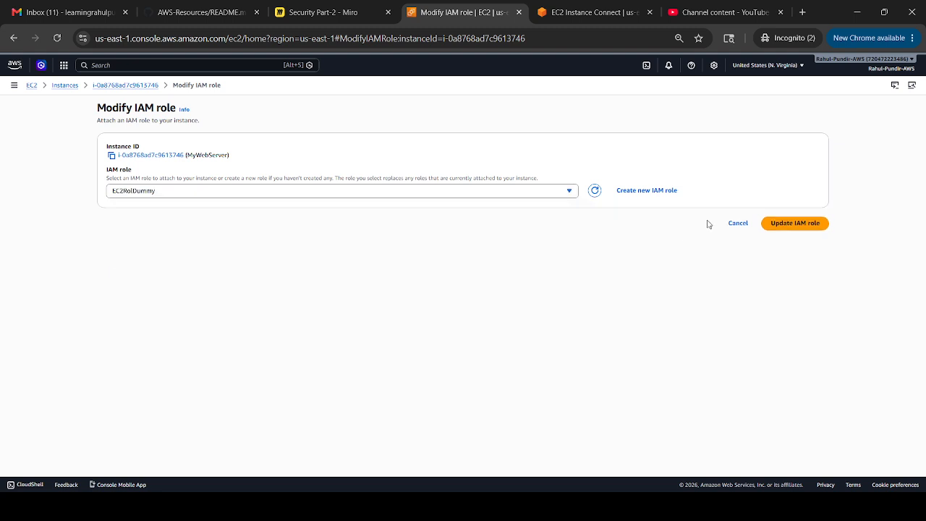
pyautogui.click(777, 225)
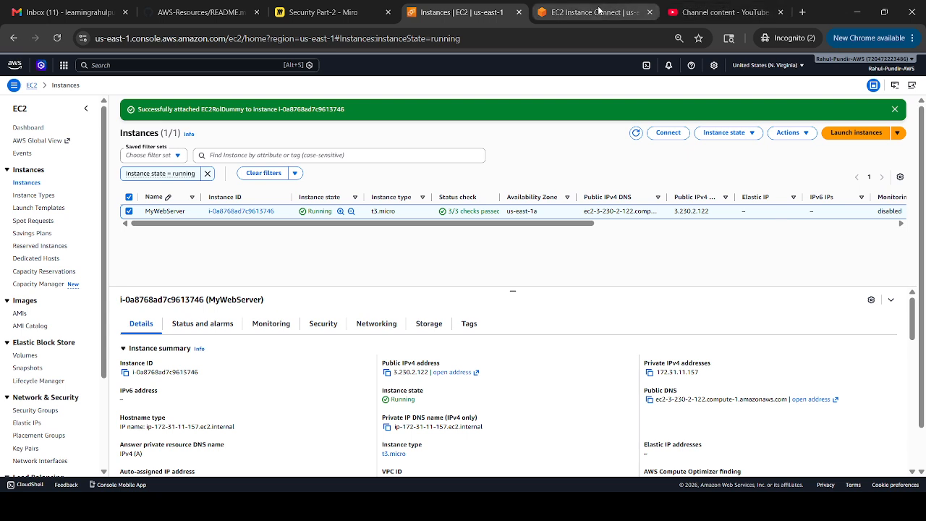
# - Close the old terminal, reconnect to MyWebServer with Instance Connect, and rerun 'aws s3 ls'
pyautogui.click(649, 13)
pyautogui.click(659, 132)
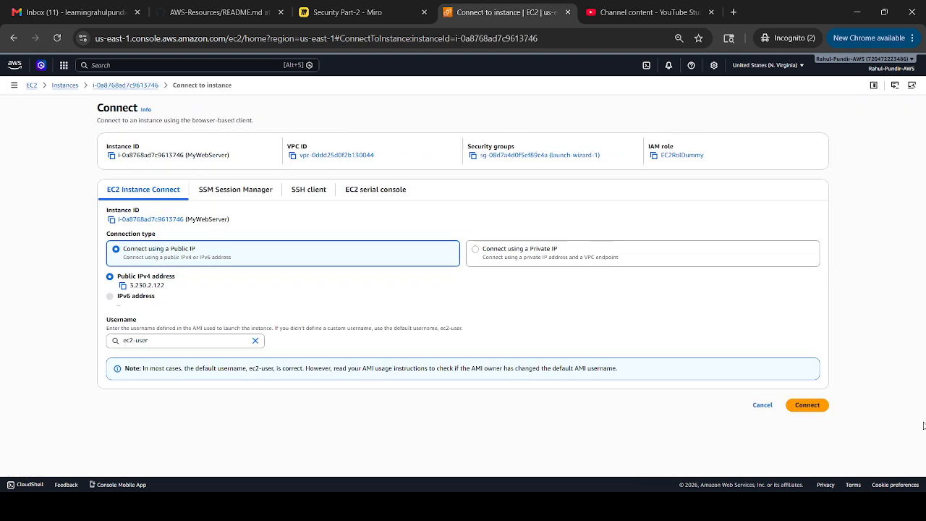
pyautogui.click(802, 409)
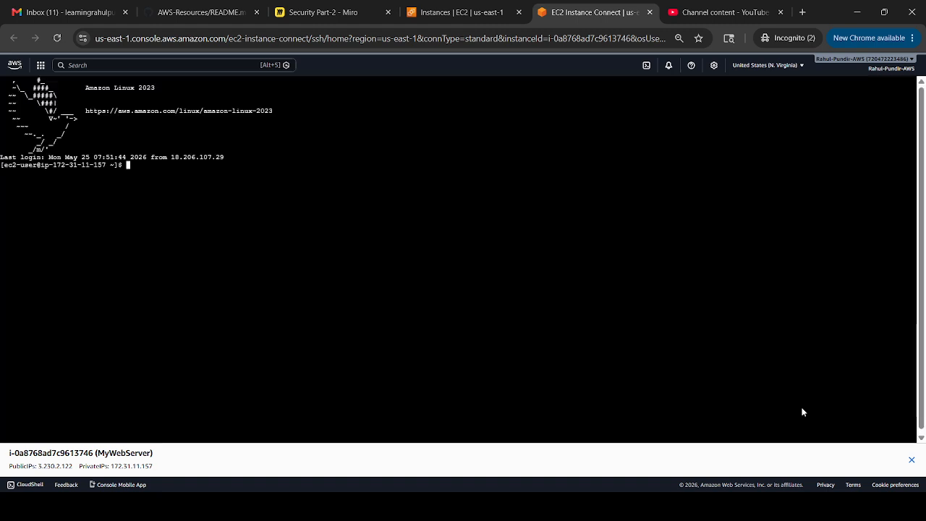
pyautogui.write('aws s3 ls')
pyautogui.press('Return')
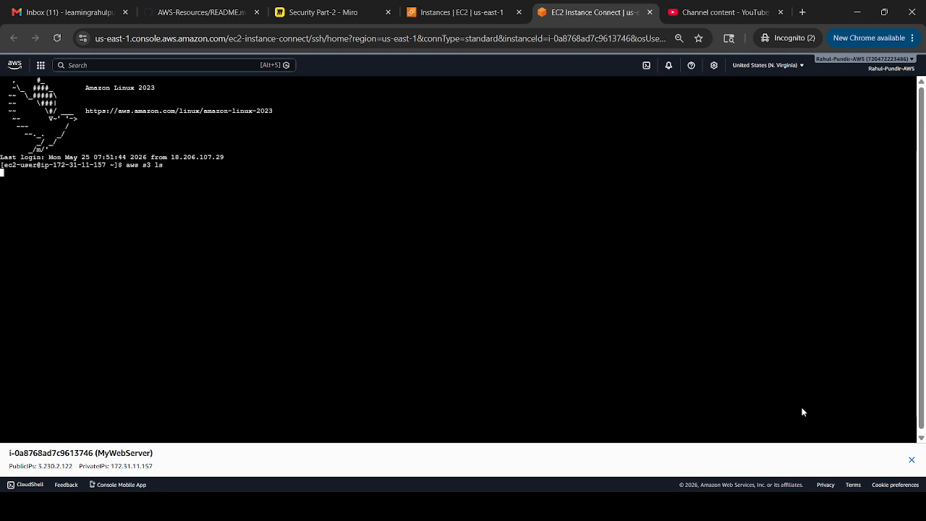